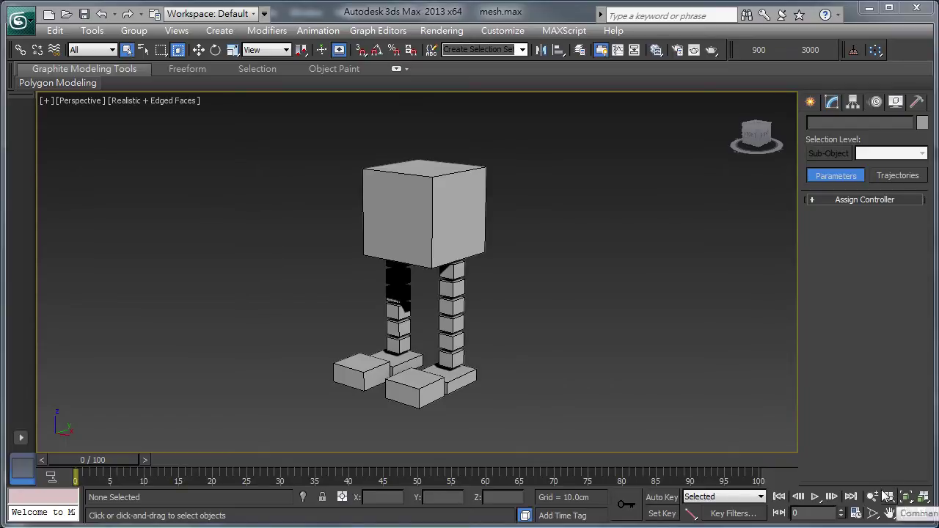
Select the head cube and test-move it, cancelling so it snaps back into place
scroll(557, 337, "up", 2)
scroll(514, 348, "down", 2)
scroll(487, 353, "up", 2)
scroll(486, 355, "down", 2)
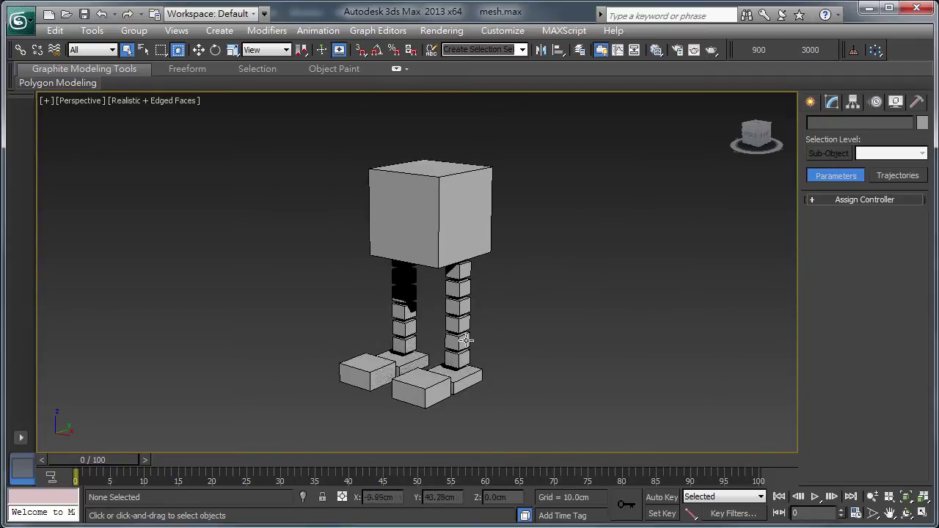
left_click(470, 347)
mouse_move(522, 382)
middle_mouse_down("alt")
mouse_move(525, 396)
mouse_move(492, 358)
middle_mouse_up("alt")
left_click(429, 229)
left_click(198, 50)
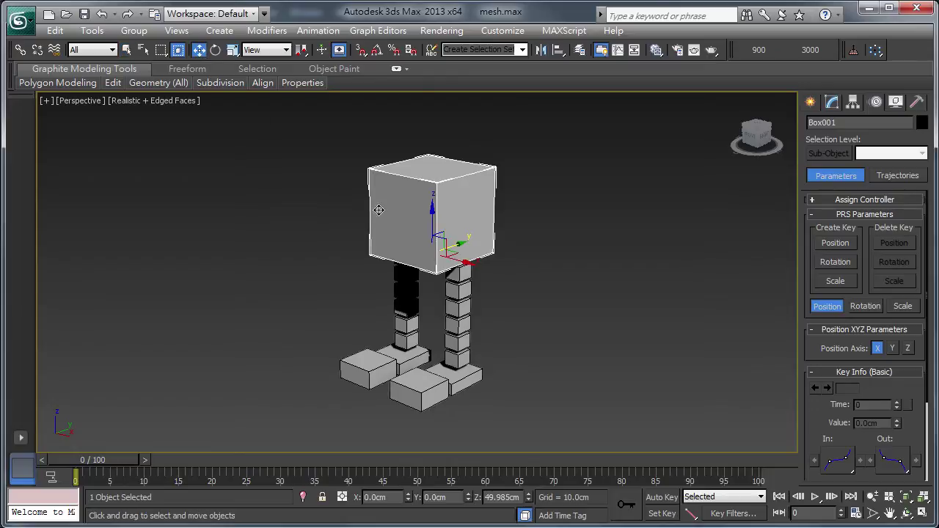
left_click_drag(439, 242, 411, 286)
right_click(457, 300)
Select the upper leg segments and reframe the view on the character
left_click(457, 301)
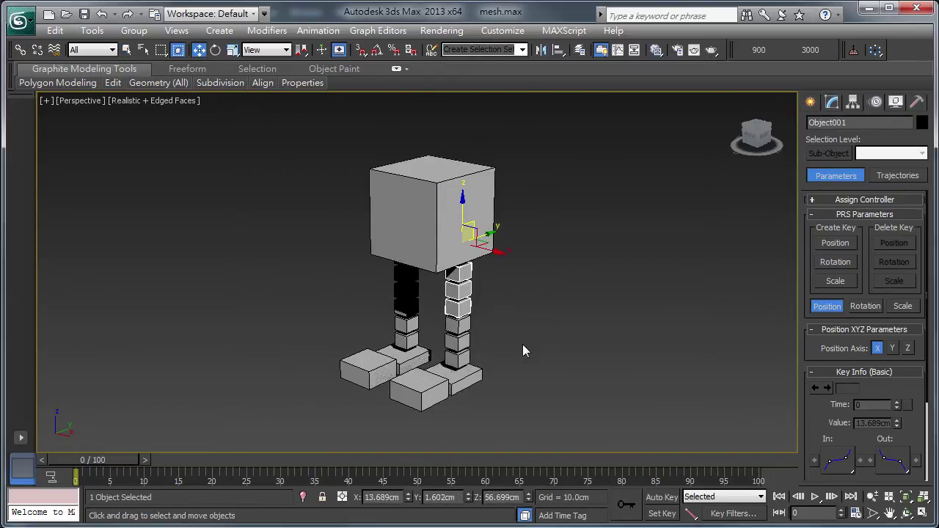
scroll(506, 339, "up", 3)
scroll(496, 331, "down", 3)
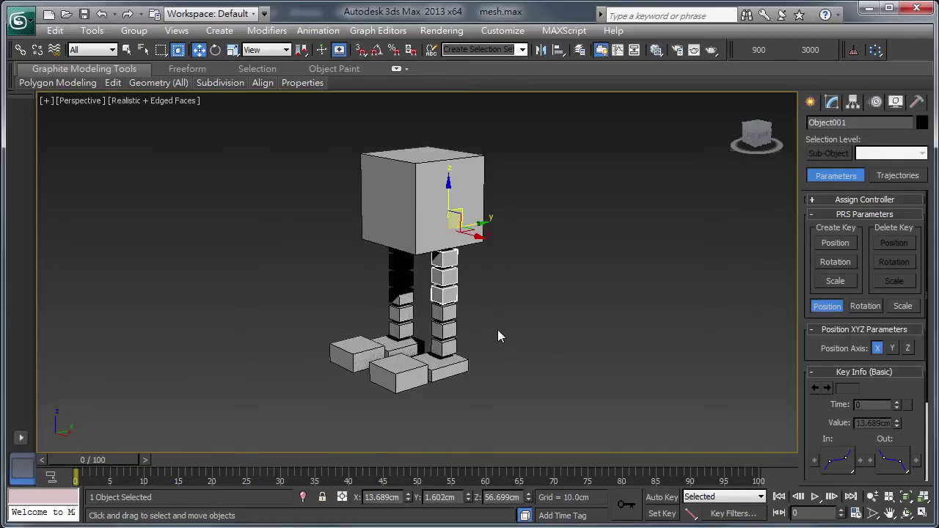
mouse_move(401, 273)
middle_mouse_down()
mouse_move(380, 290)
mouse_move(396, 292)
middle_mouse_up()
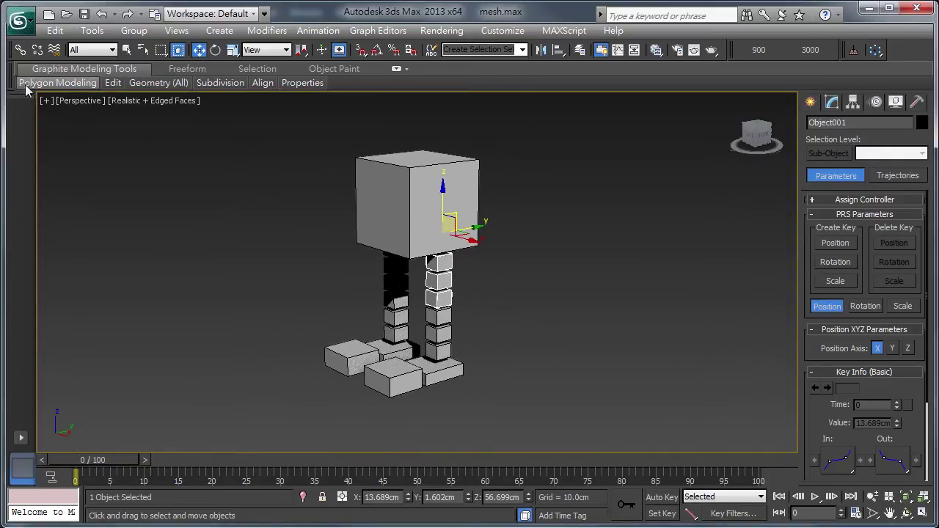
Link the right and left feet and leg segments up to the head cube
left_click(20, 49)
left_click(399, 383)
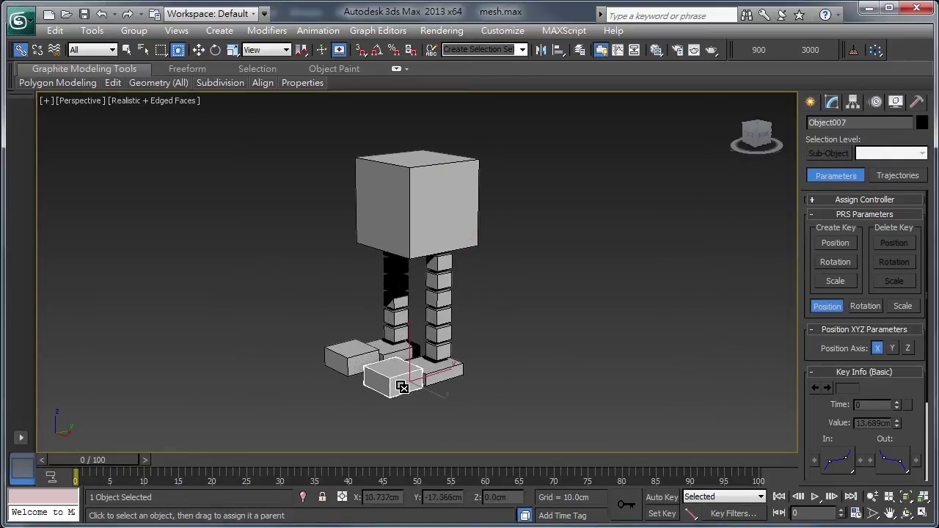
left_click(447, 376)
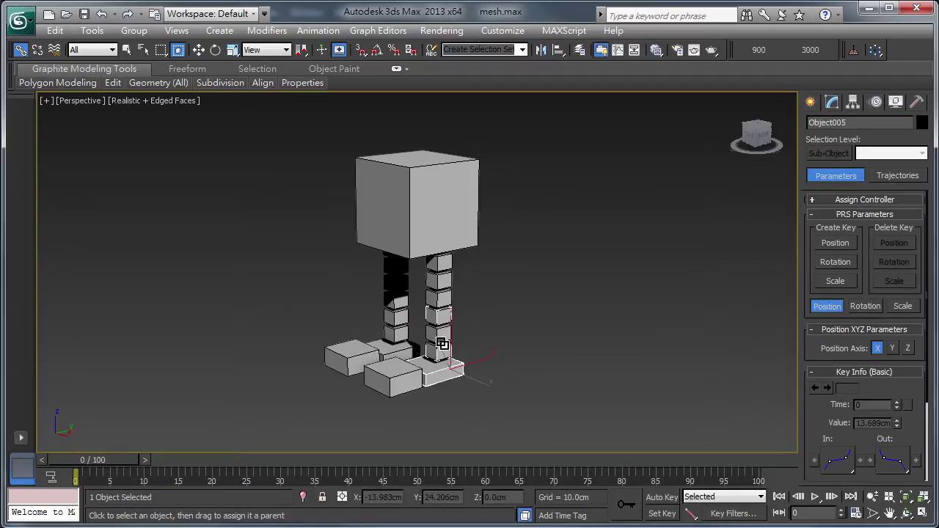
left_click(441, 343)
left_click_drag(451, 279, 459, 221)
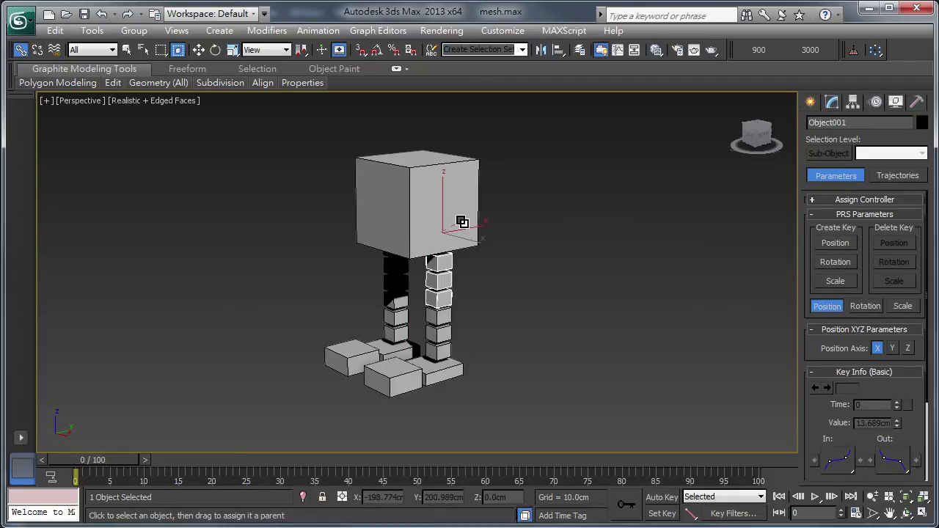
left_click(357, 357)
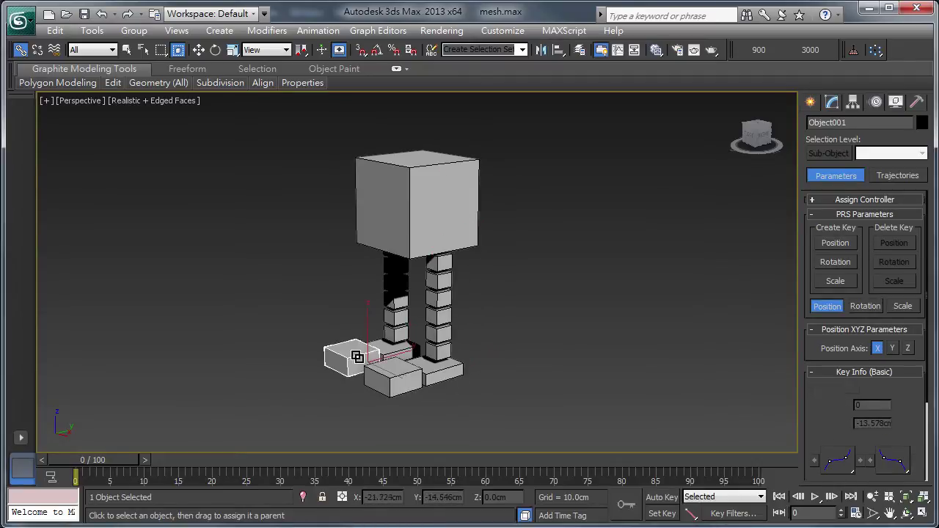
left_click(403, 343)
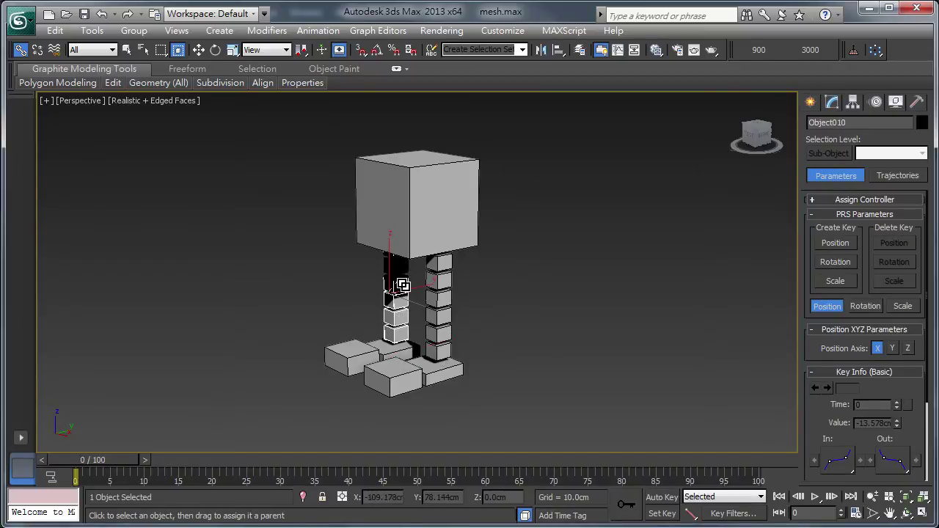
left_click_drag(400, 283, 374, 223)
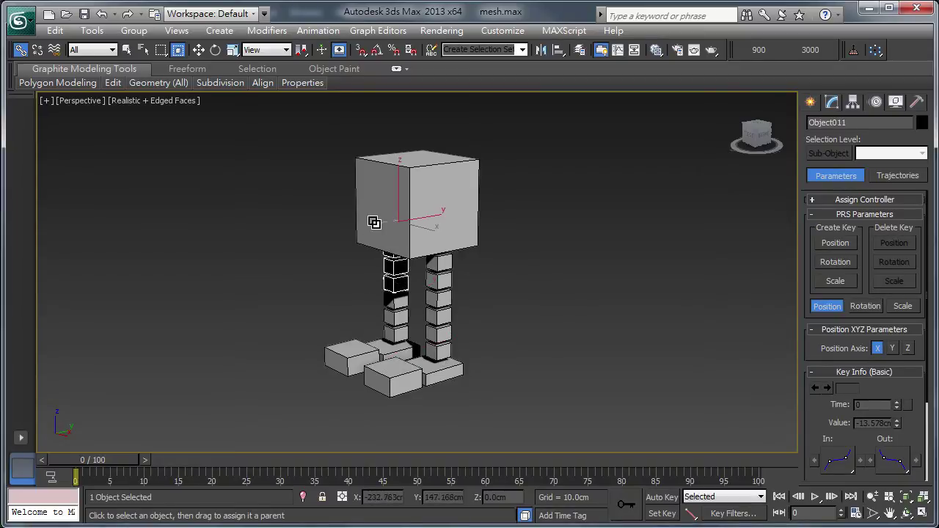
Deselect everything and select the upper right-leg segment
left_click(647, 300)
left_click(444, 288)
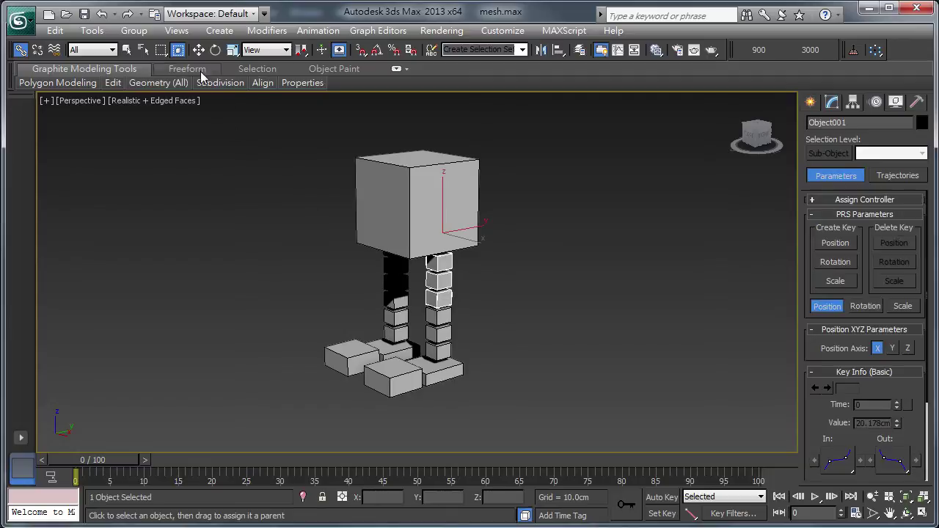
left_click(215, 49)
left_click_drag(413, 266, 381, 170)
left_click(366, 279)
left_click_drag(354, 246, 456, 327)
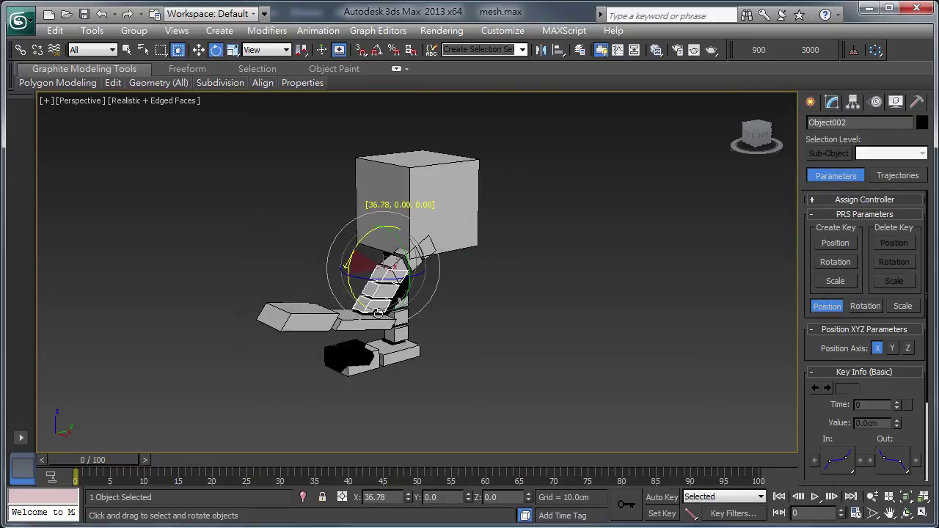
mouse_move(456, 327)
middle_mouse_down("alt")
mouse_move(405, 315)
mouse_move(429, 338)
mouse_move(565, 386)
mouse_move(464, 377)
middle_mouse_up("alt")
key("ctrl+z")
key("ctrl+z")
key("ctrl+z")
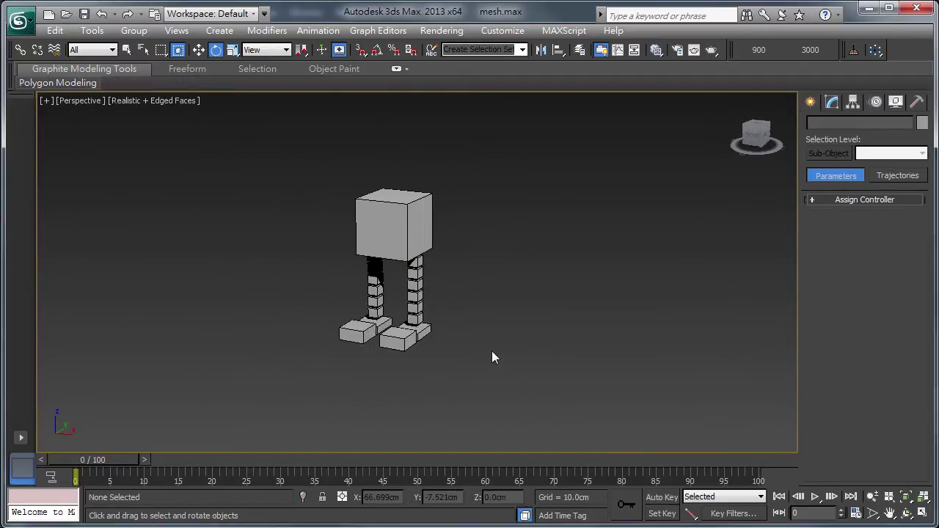
scroll(493, 356, "up", 3)
middle_click_drag(528, 384, 512, 362, "alt")
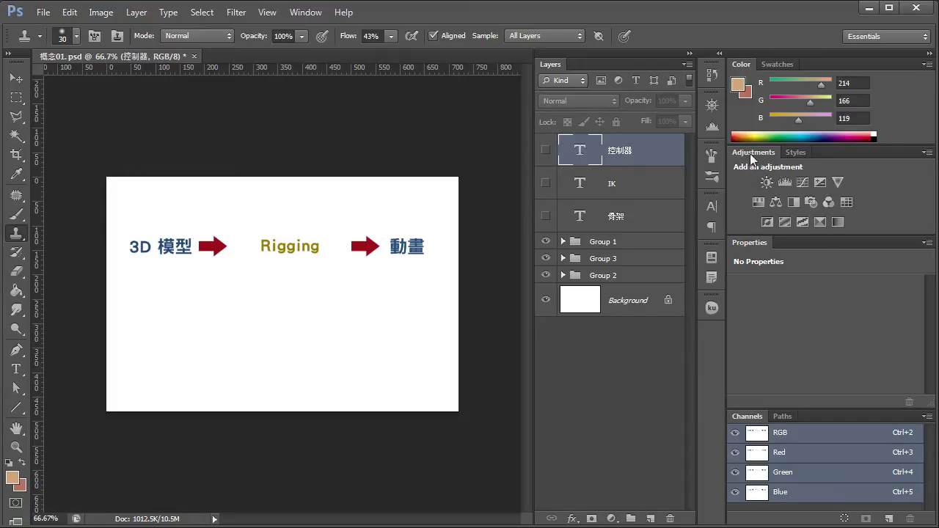
Collapse the side panels, zoom to 100%, and make the 骨架, IK and 控制器 text layers visible
left_click(928, 55)
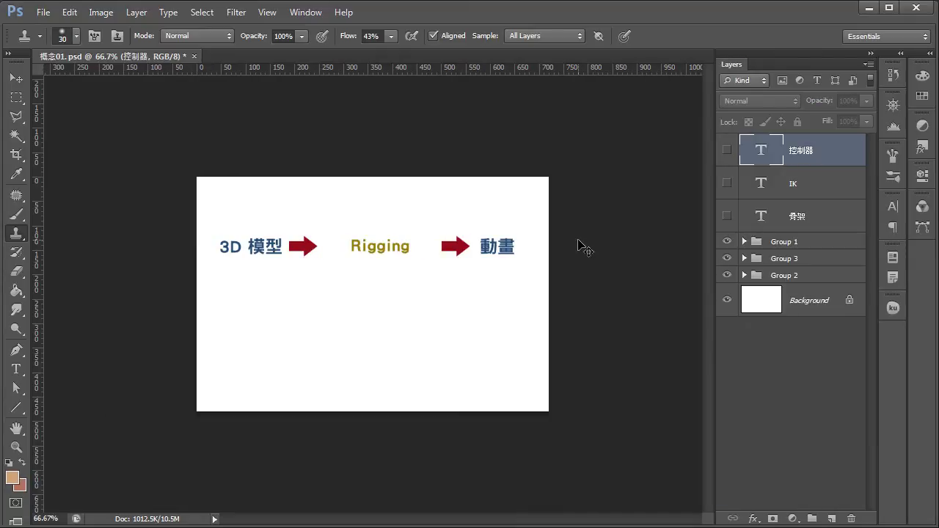
key("ctrl+plus")
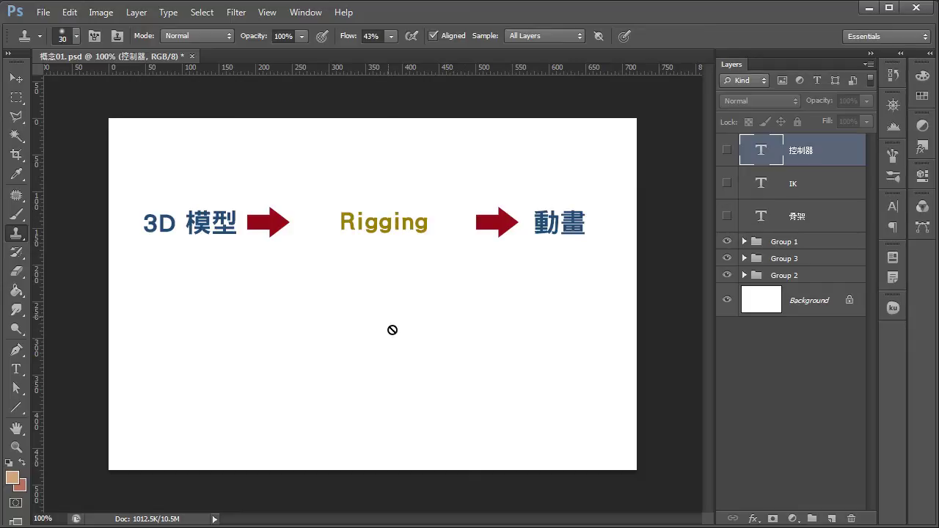
left_click(727, 216)
left_click(727, 183)
left_click(727, 151)
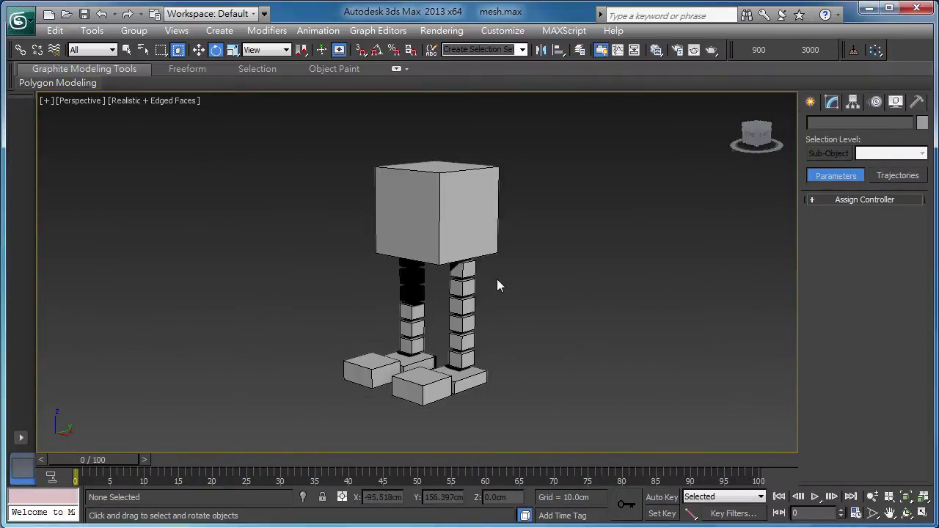
Open mesh_rig.max without saving changes to the current scene
left_click(66, 15)
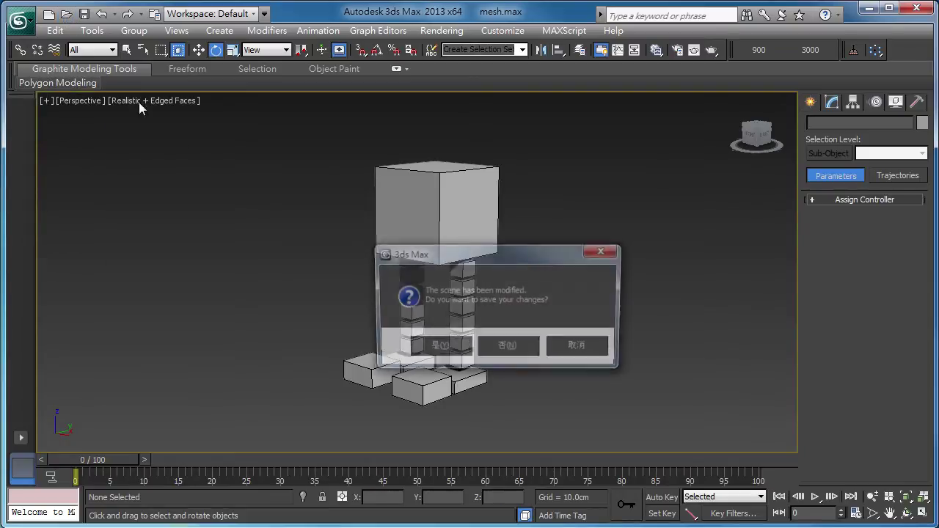
left_click(519, 351)
left_click(70, 124)
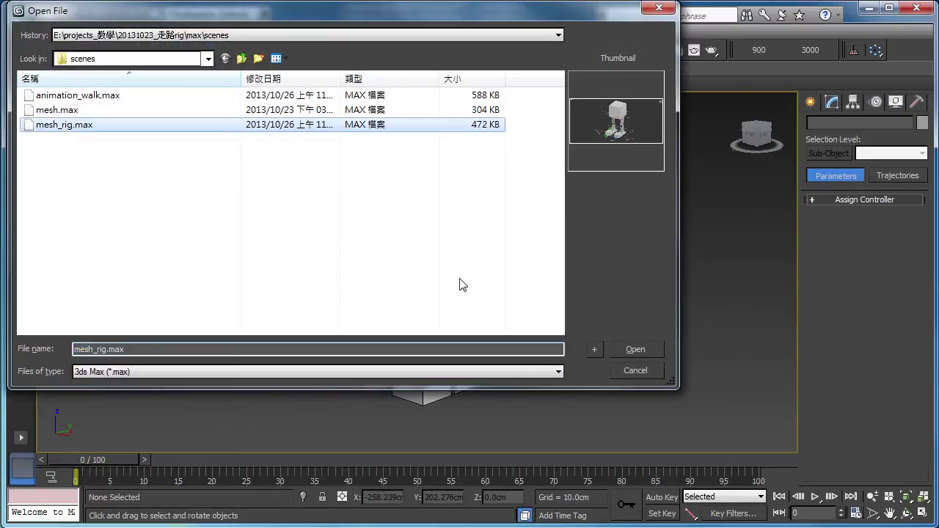
left_click(625, 344)
middle_click_drag(528, 359, 501, 359, "alt")
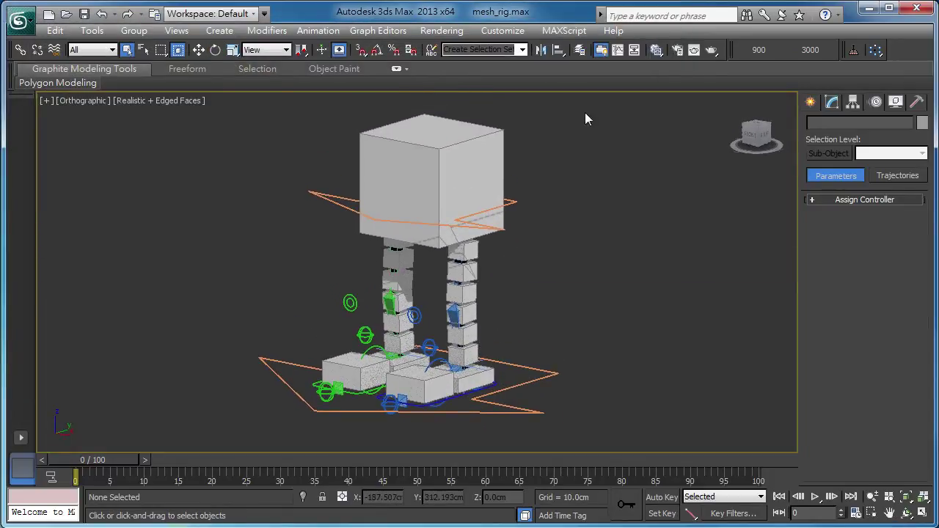
Hide the bones layer in the Layer Manager, then select the chest line controller
left_click(580, 50)
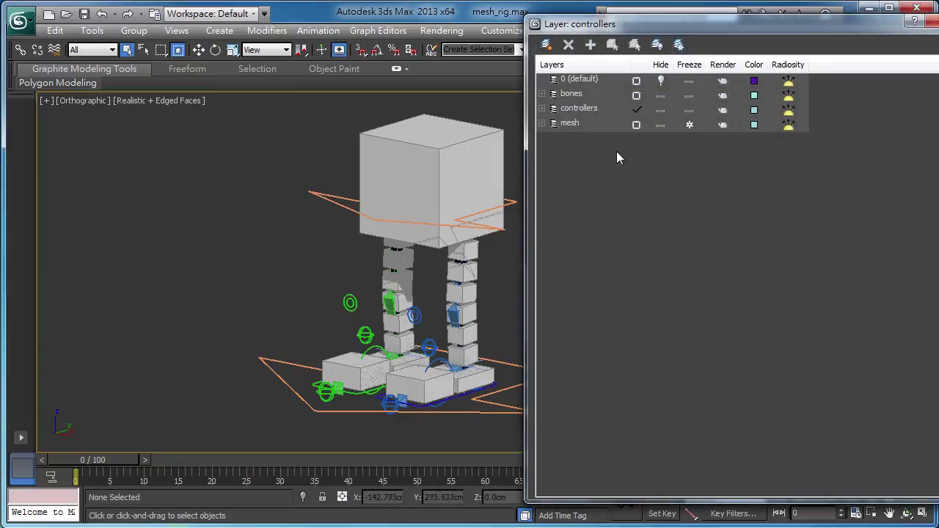
left_click(659, 95)
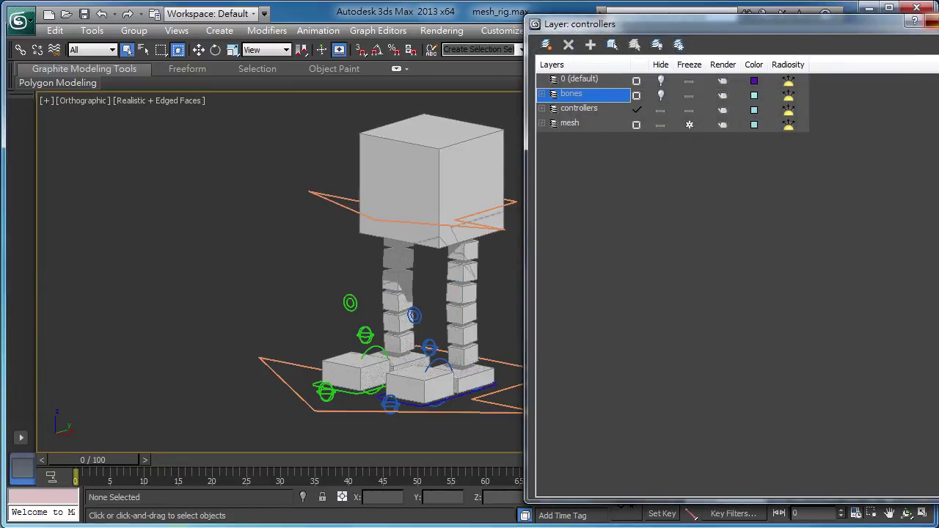
left_click(929, 21)
middle_click_drag(476, 347, 455, 345, "alt")
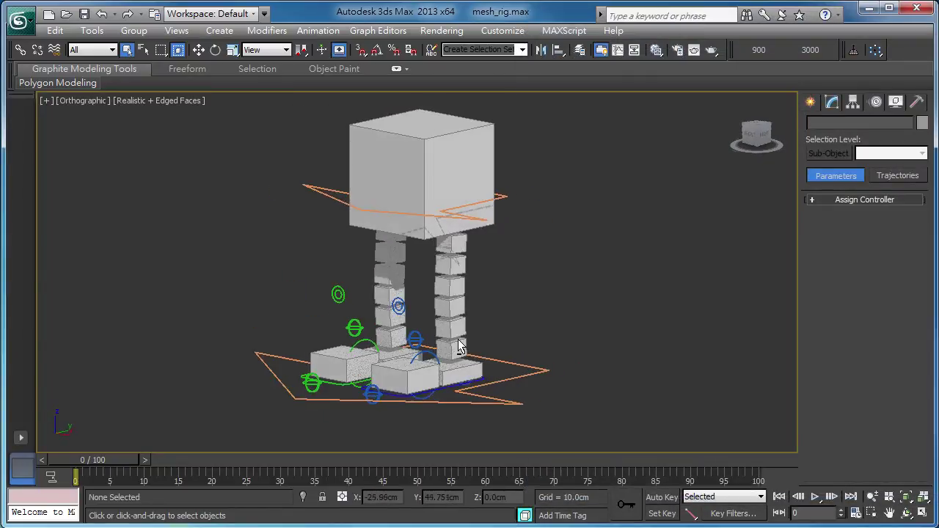
left_click(489, 215)
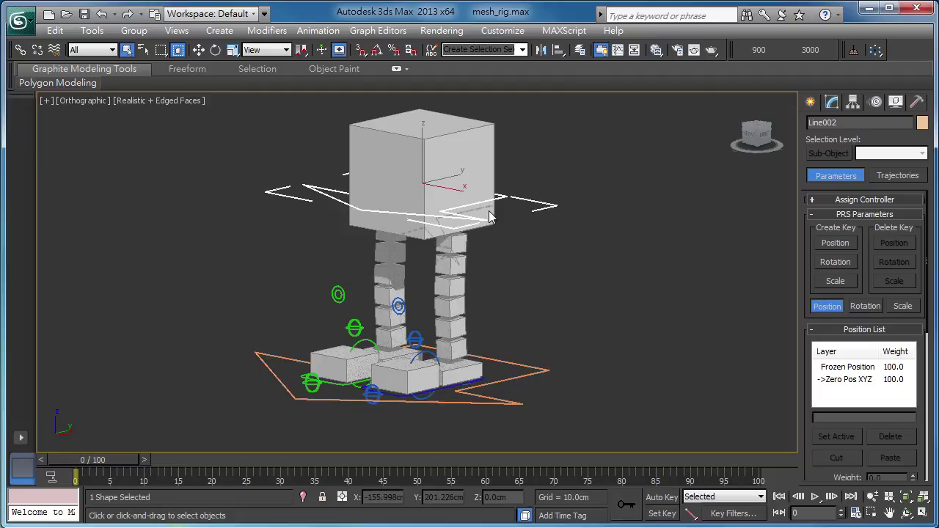
Lower the body controller and move Circle009 and Circle010 to test the leg bending
left_click(199, 49)
mouse_move(421, 148)
left_mouse_down()
mouse_move(420, 96)
mouse_move(376, 183)
left_mouse_up()
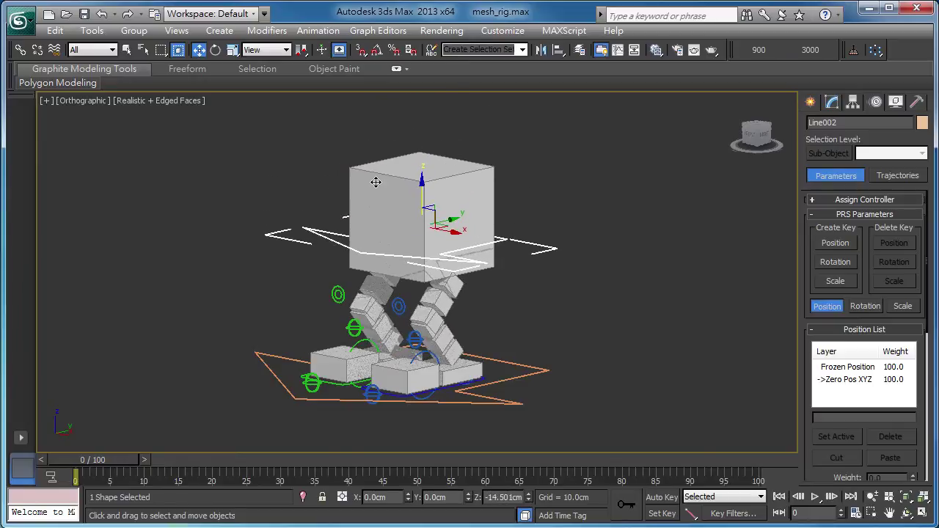
left_click(403, 307)
left_click_drag(430, 313, 478, 335)
mouse_move(479, 336)
middle_mouse_down("alt")
mouse_move(597, 389)
mouse_move(540, 402)
mouse_move(440, 363)
middle_mouse_up("alt")
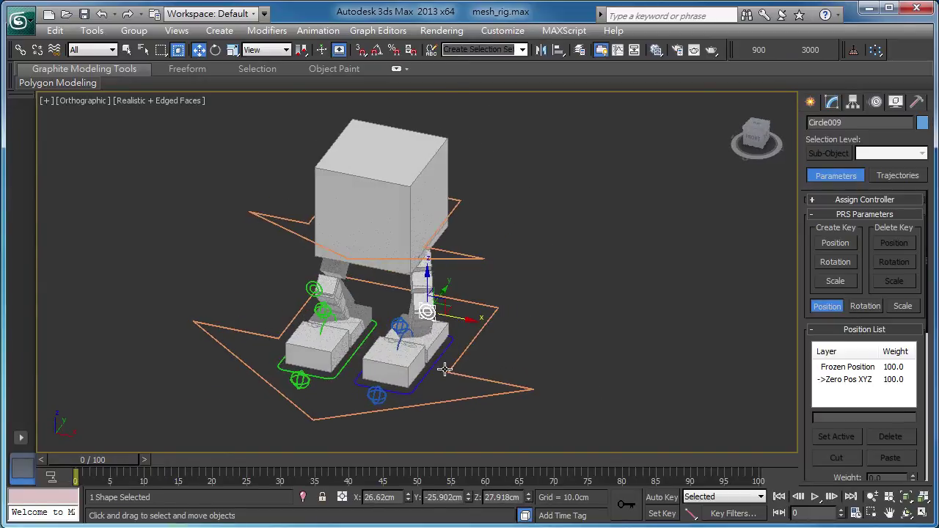
left_click(321, 286)
left_click_drag(323, 286, 293, 284)
middle_click_drag(477, 393, 446, 329, "alt")
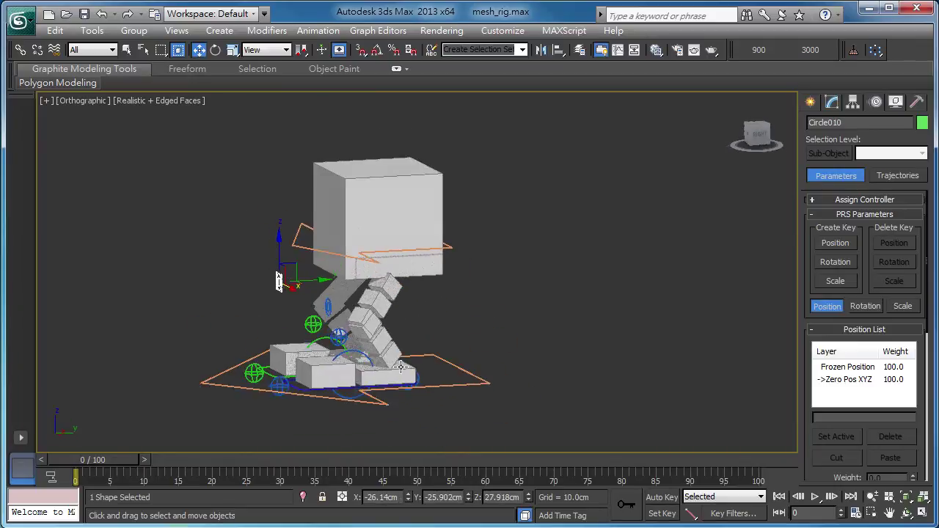
scroll(440, 348, "up", 2)
middle_click_drag(446, 379, 469, 379, "alt")
Box-select all ten controllers and apply Transform To Zero, then select Circle004
left_click_drag(193, 142, 543, 372)
right_click(410, 282)
left_click(392, 254)
left_click(371, 314)
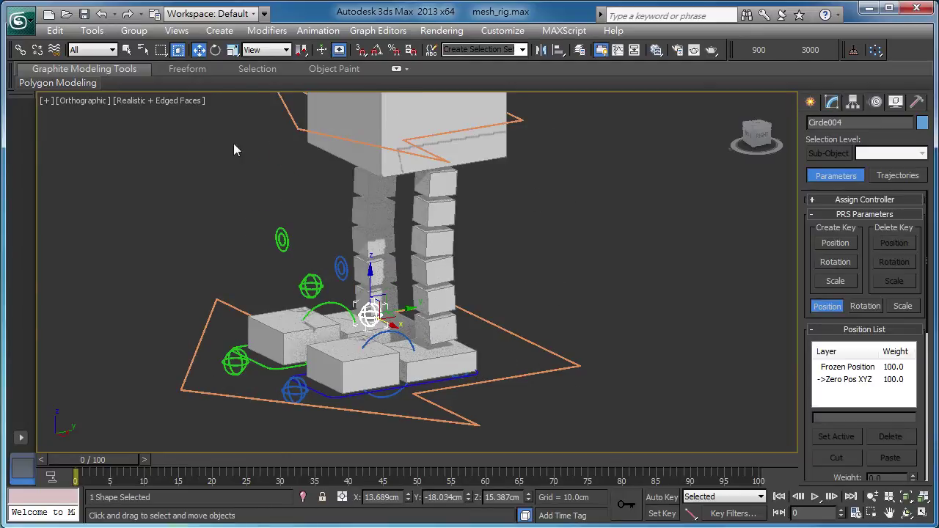
key("e")
scroll(380, 228, "up", 2)
left_click_drag(355, 209, 358, 230)
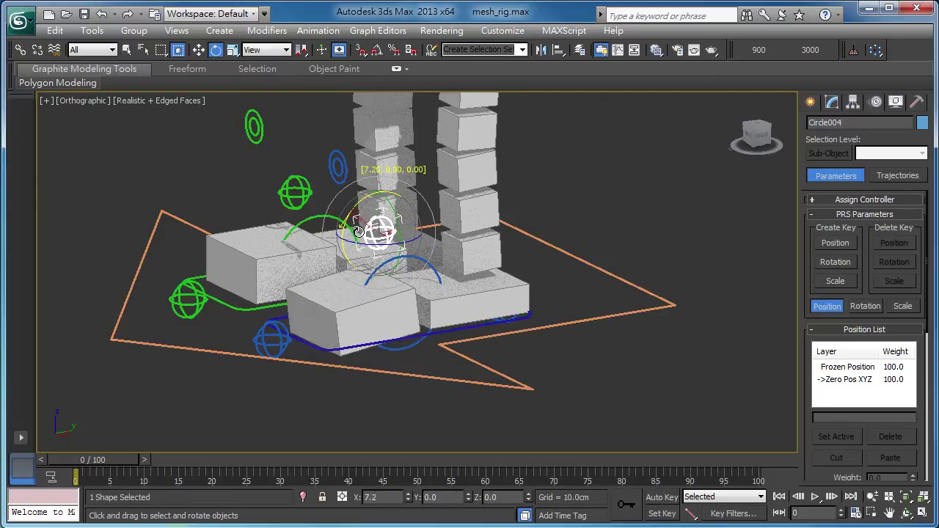
left_click_drag(358, 231, 358, 229)
left_click(276, 341)
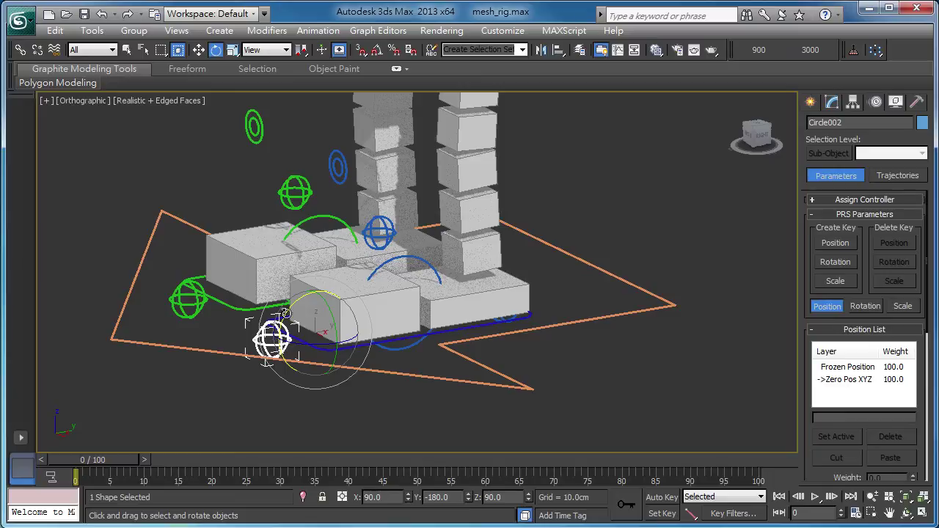
left_click_drag(286, 314, 272, 350)
right_click(272, 350)
left_click(416, 266)
mouse_move(393, 281)
left_mouse_down()
mouse_move(349, 329)
mouse_move(356, 310)
left_mouse_up()
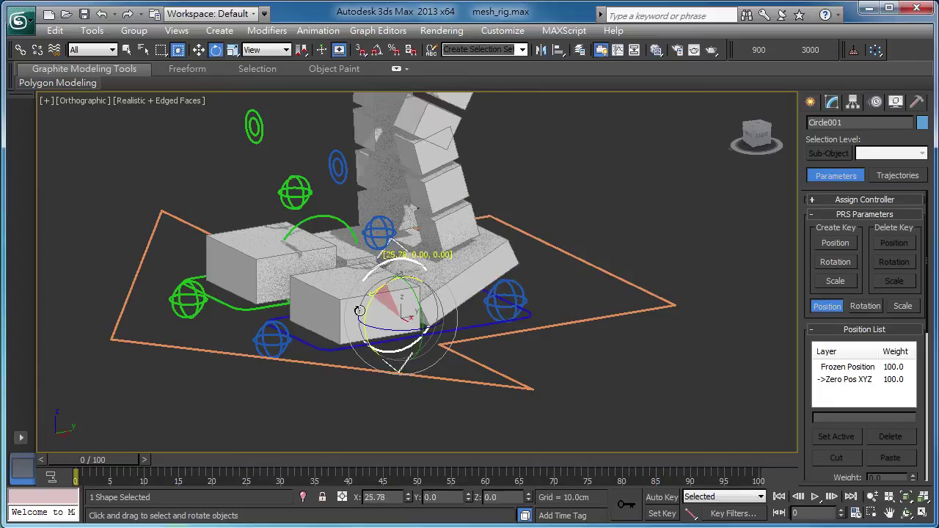
right_click(359, 307)
middle_click_drag(358, 307, 460, 329, "alt")
left_click(514, 350)
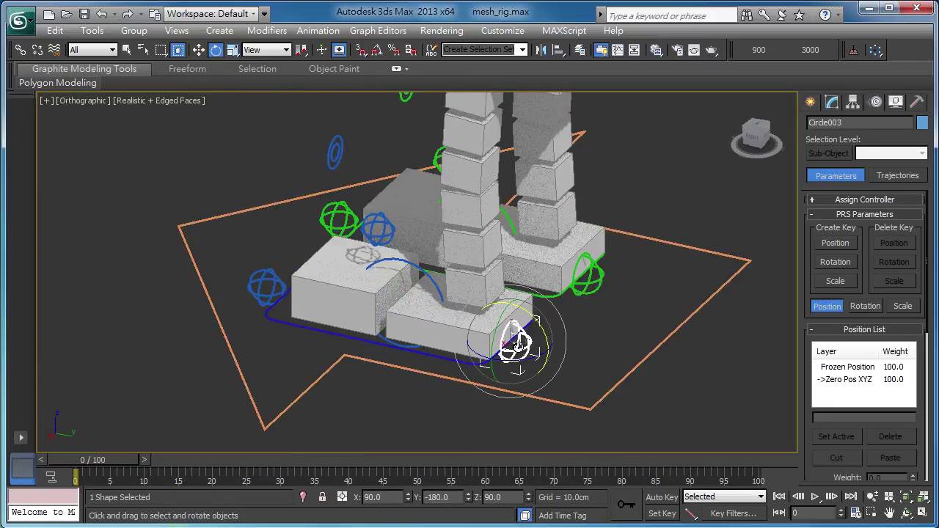
left_click_drag(533, 320, 517, 367)
mouse_move(517, 367)
middle_mouse_down("alt")
mouse_move(588, 375)
mouse_move(602, 350)
middle_mouse_up("alt")
scroll(592, 349, "down", 5)
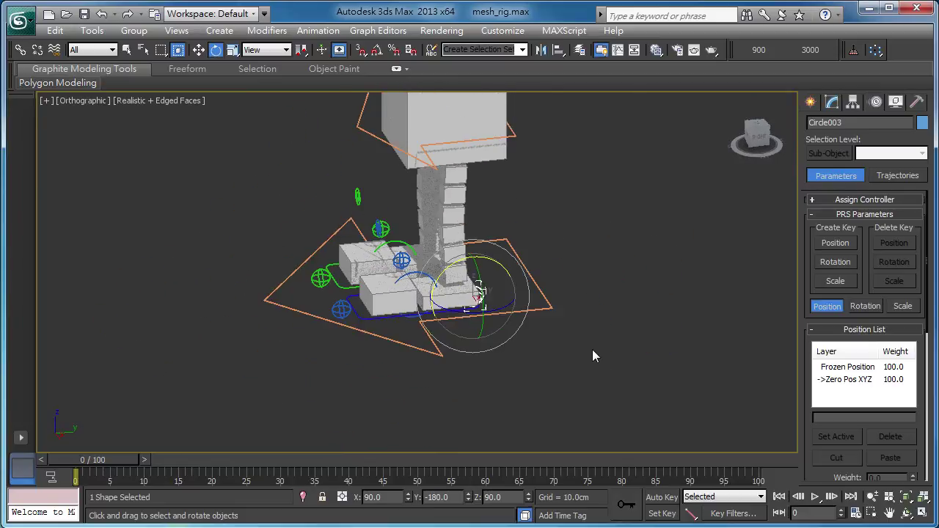
mouse_move(522, 365)
middle_mouse_down("alt")
mouse_move(544, 360)
mouse_move(550, 377)
mouse_move(516, 405)
middle_mouse_up("alt")
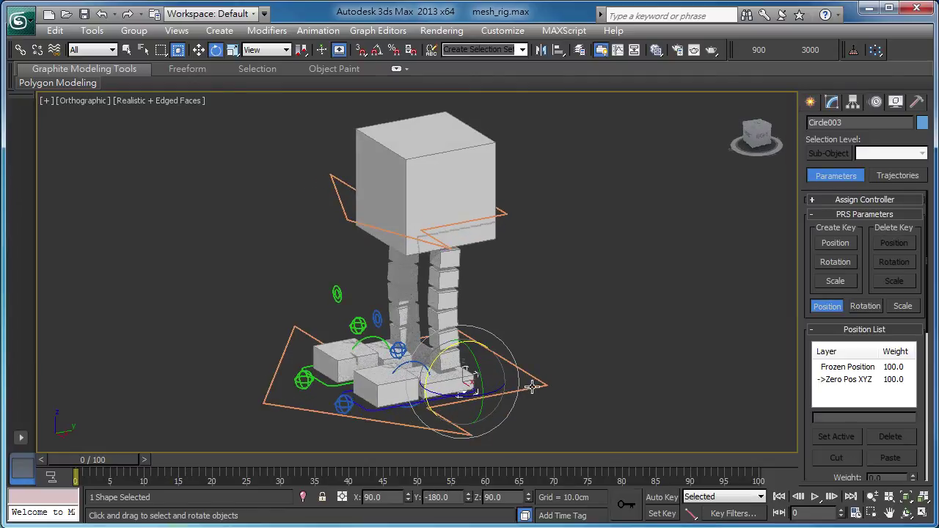
left_click(533, 387)
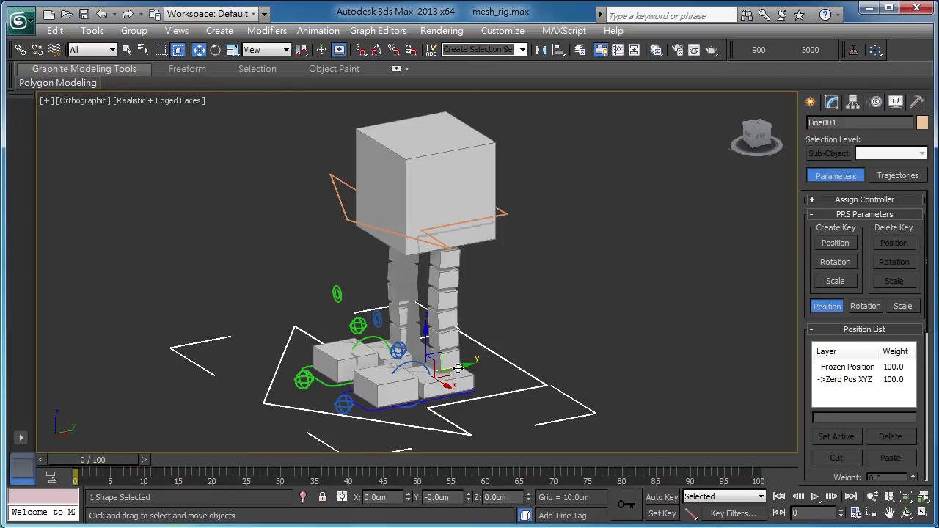
mouse_move(572, 371)
middle_mouse_down()
mouse_move(569, 395)
mouse_move(541, 397)
middle_mouse_up()
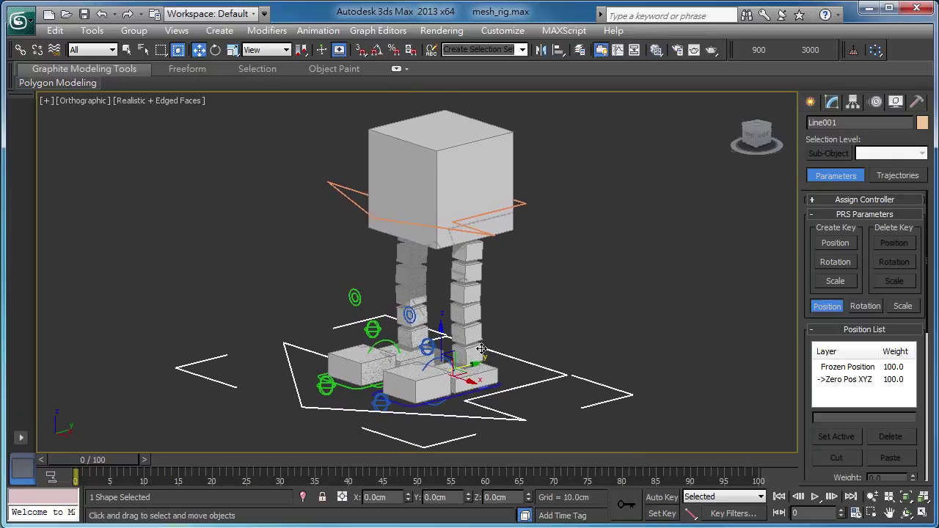